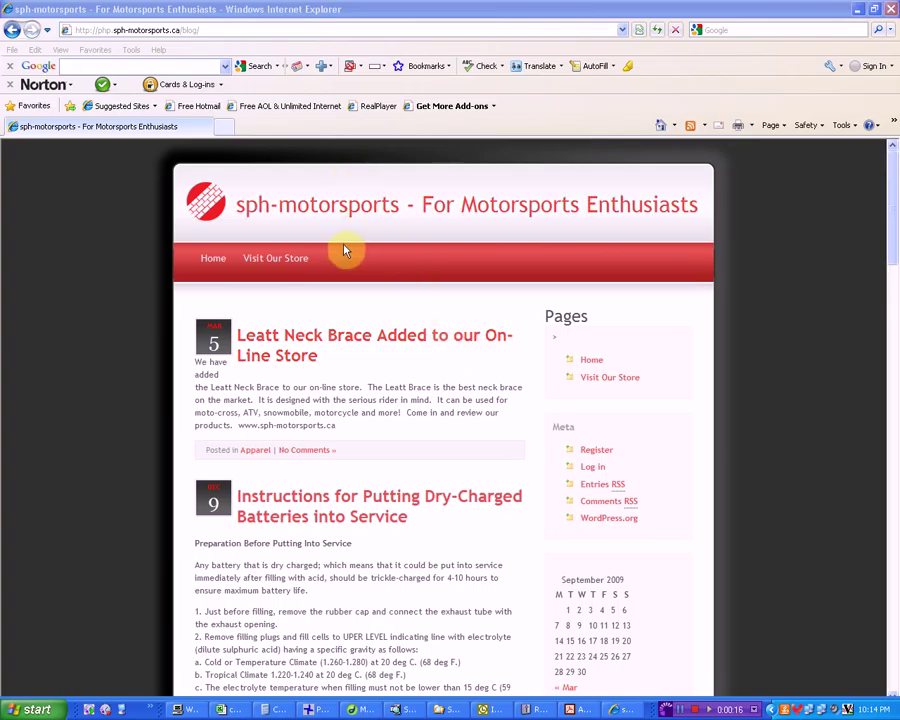
Visit the online store page, then open the blog's registration form
left_click(264, 265)
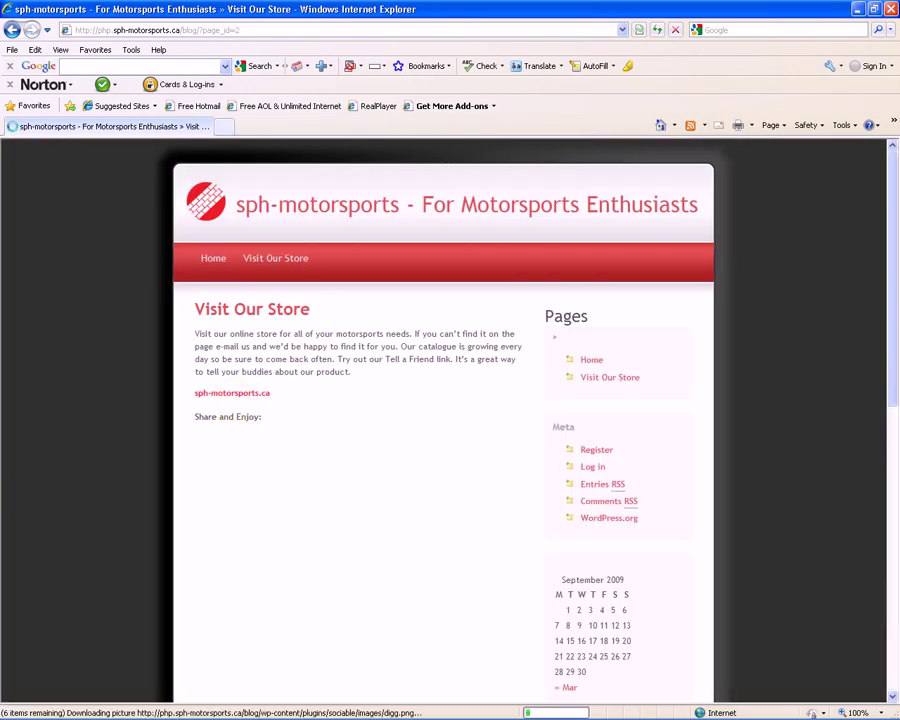
left_click(232, 396)
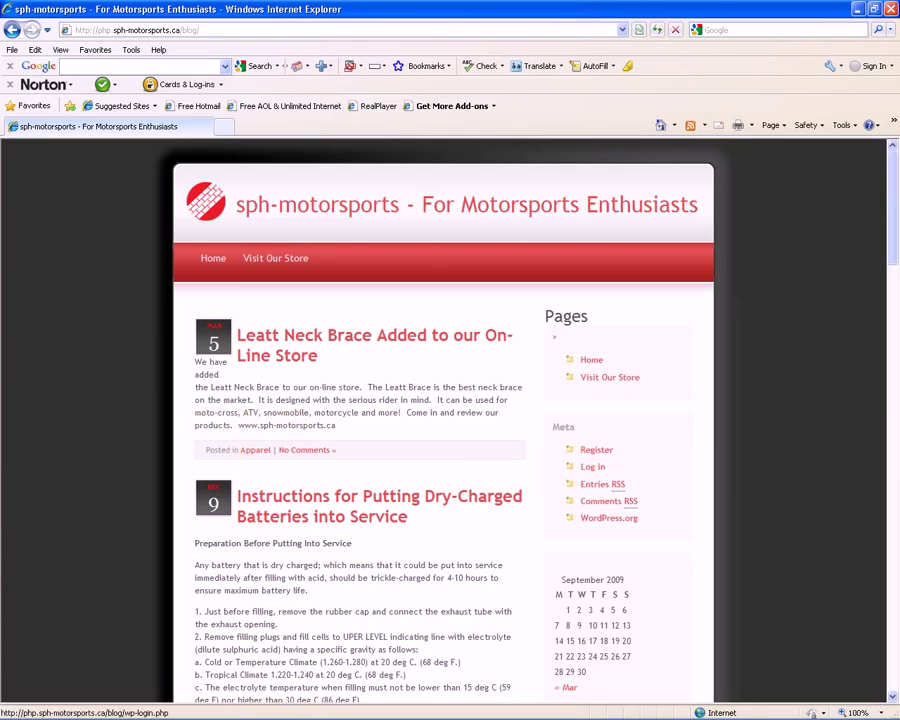
left_click(598, 458)
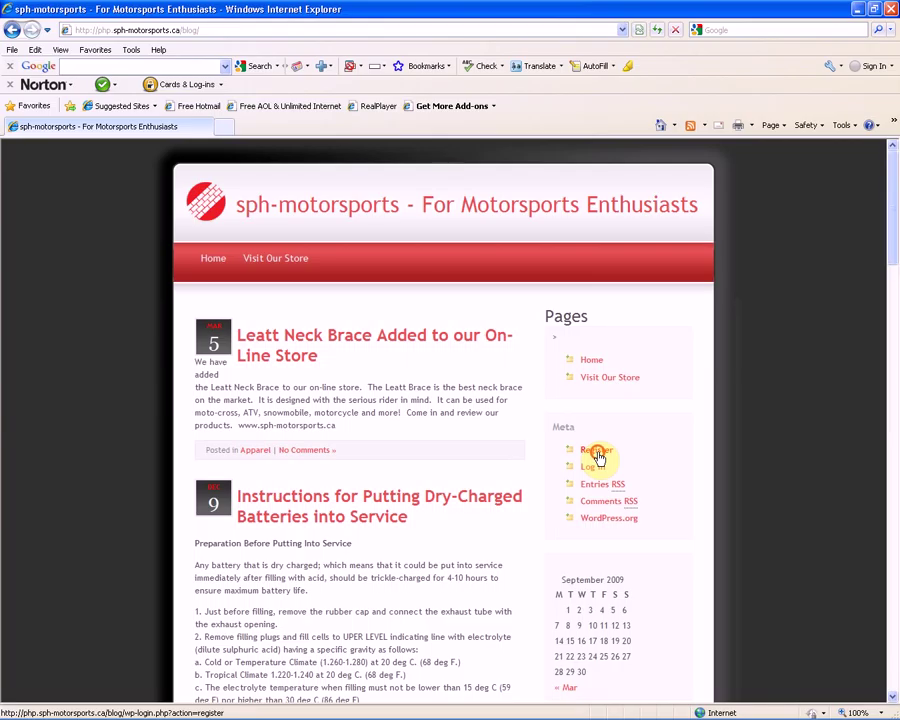
left_click(598, 457)
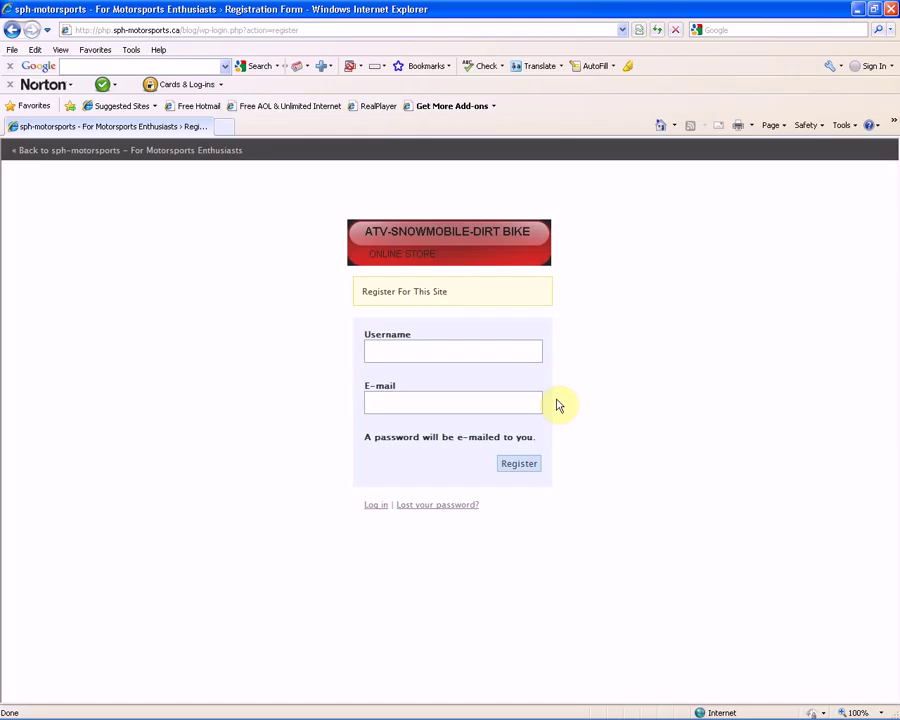
Enter a new username and an e-mail address in the registration form
left_click(443, 351)
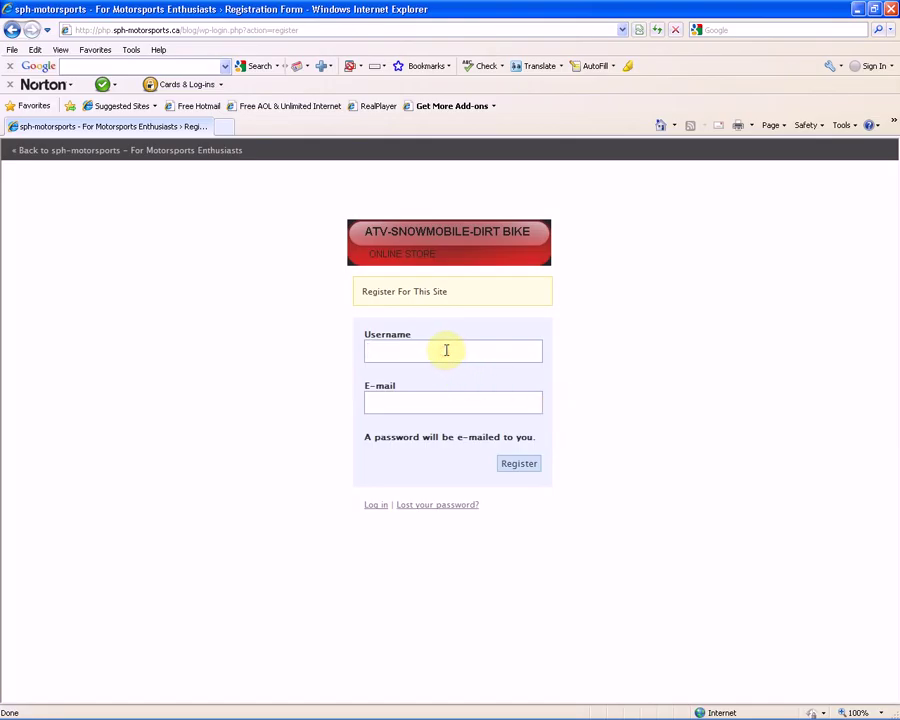
type("awesomerider")
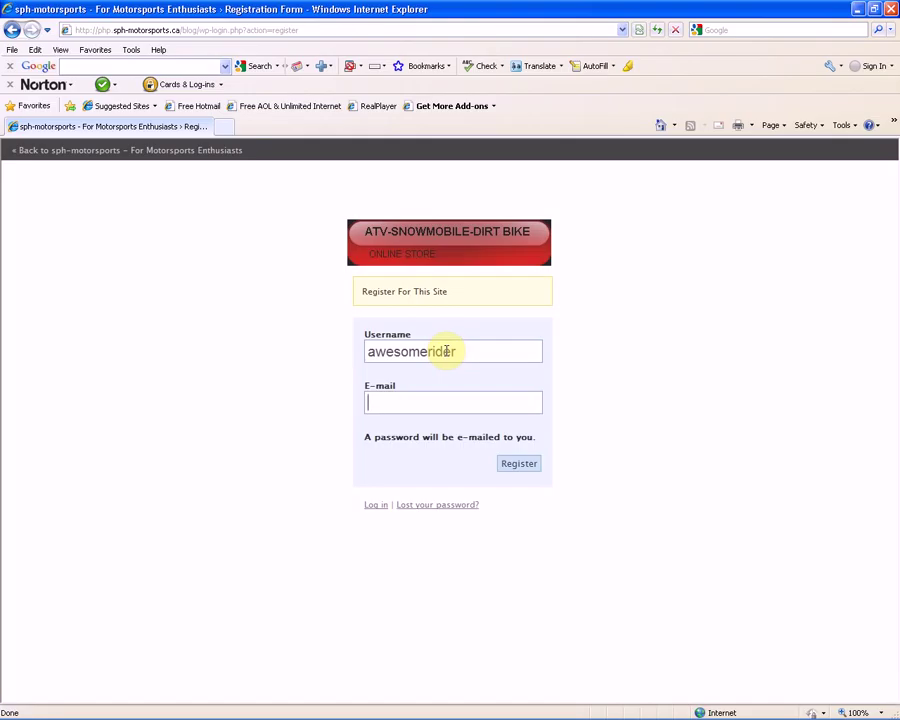
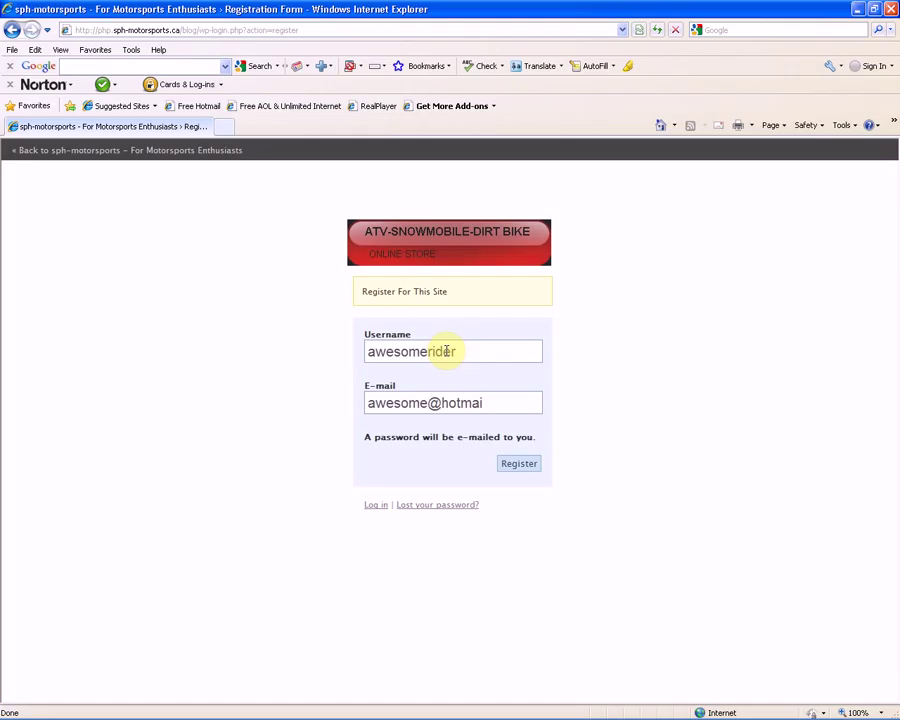
Submit the registration, then select the emailed username and generated password for copying
left_click(520, 464)
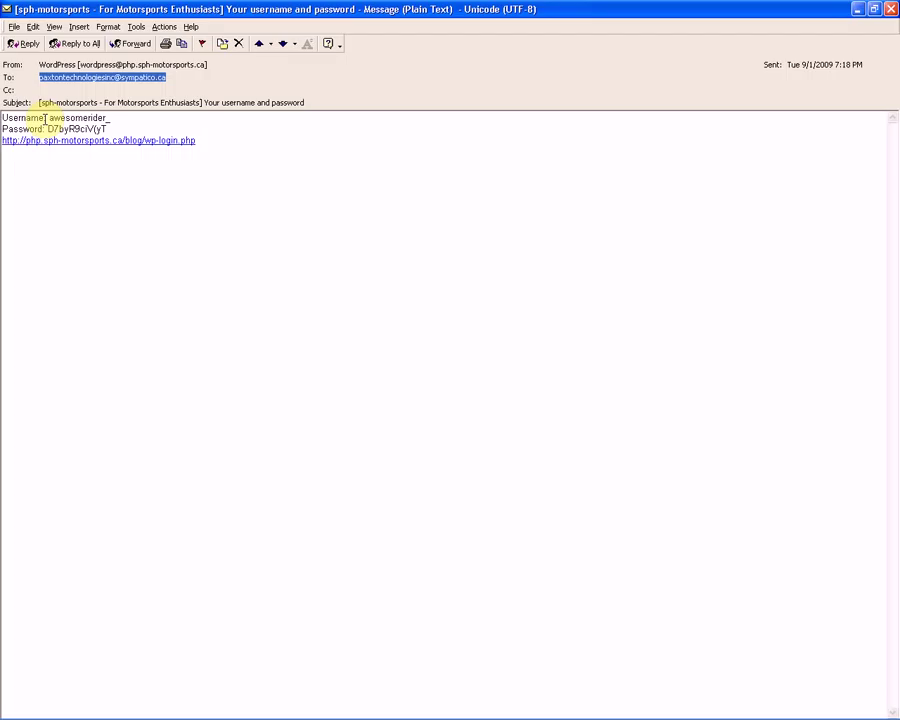
left_click_drag(50, 117, 110, 118)
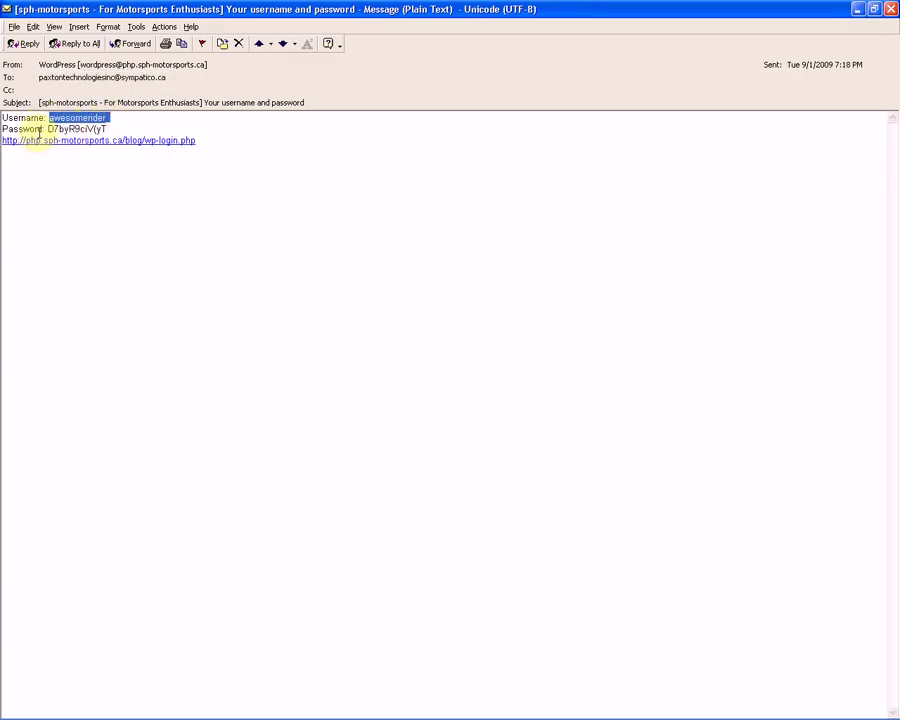
left_click_drag(48, 129, 114, 128)
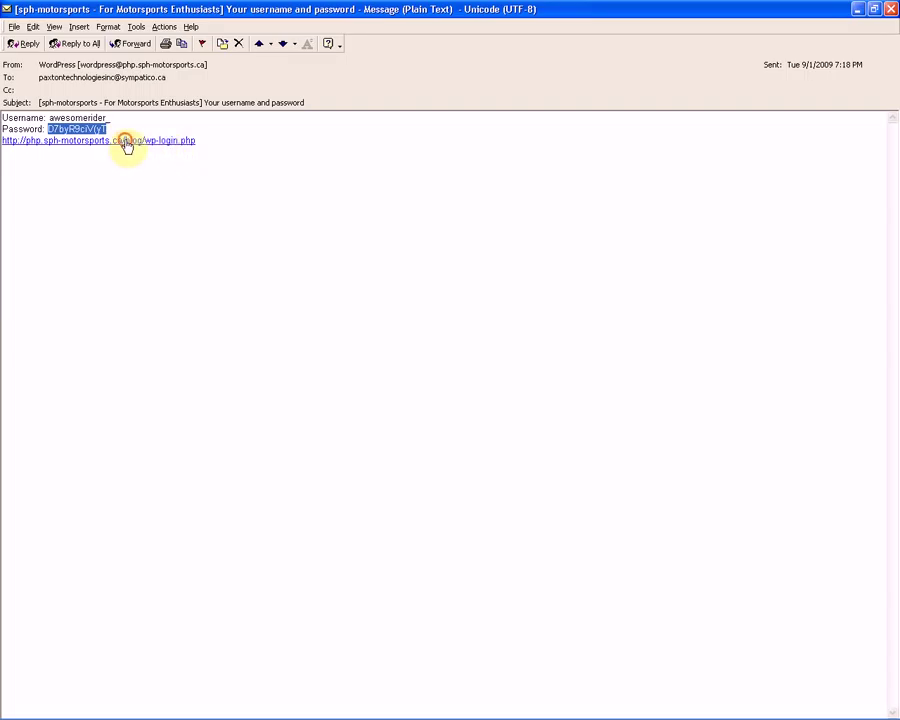
Open the emailed wp-login link, paste the password and enter the new username
left_click(127, 143)
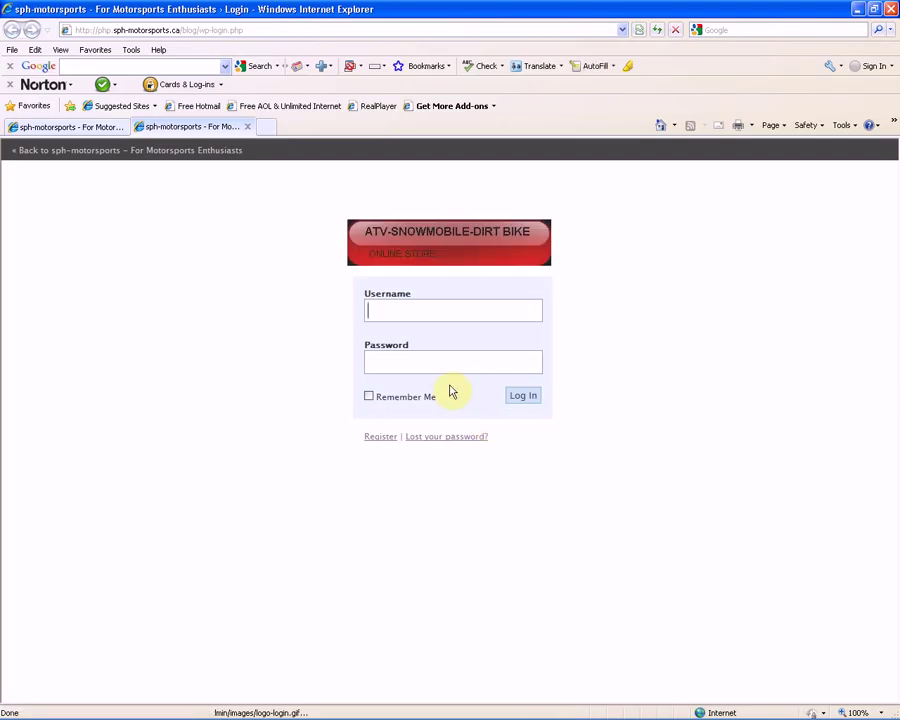
left_click(402, 360)
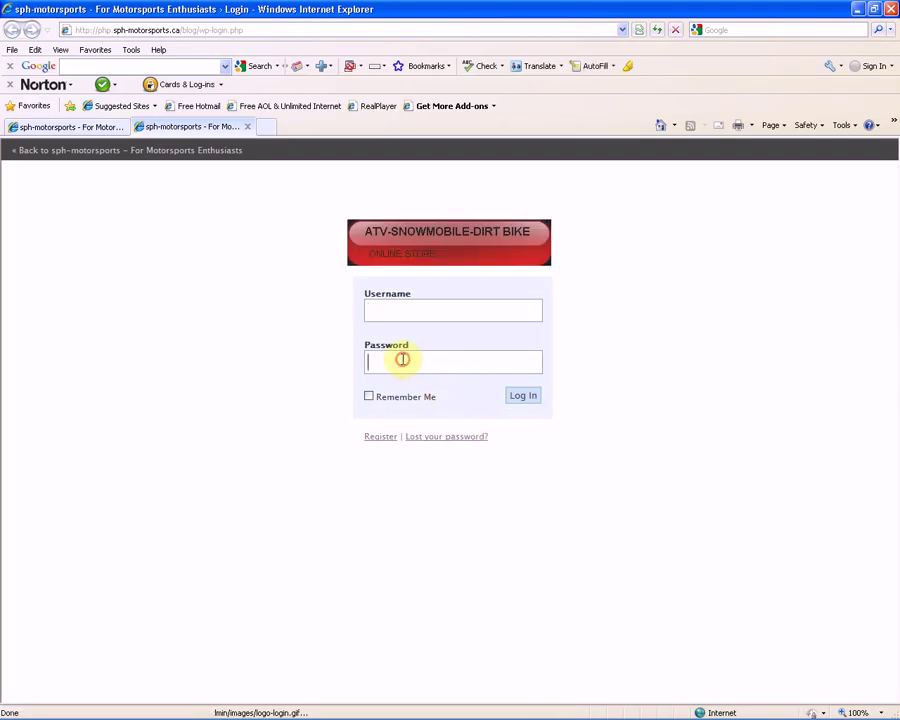
key("ctrl+v")
left_click(402, 307)
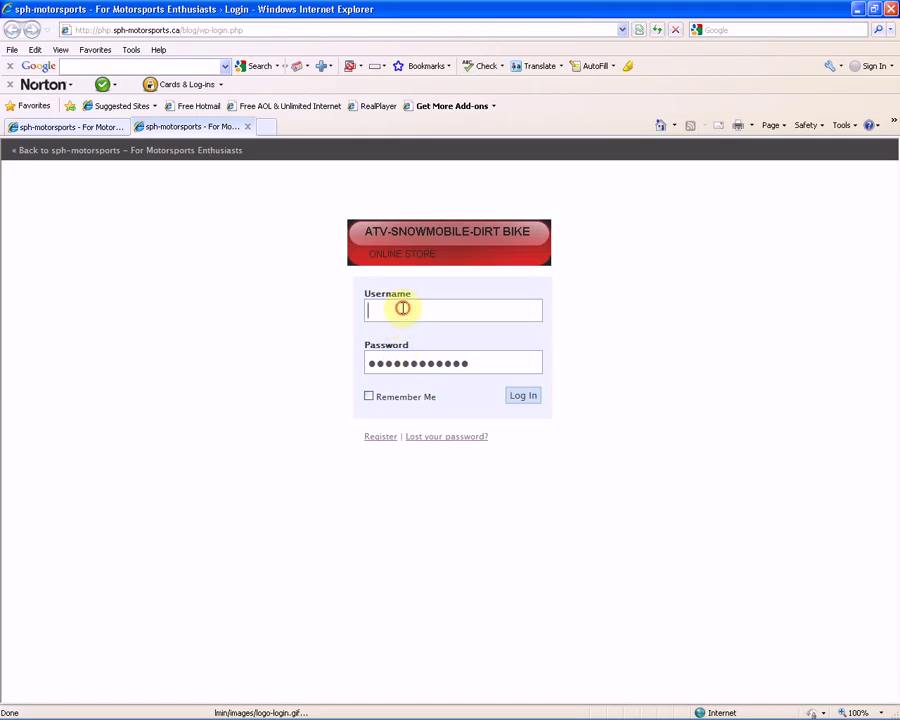
type("awesomerider")
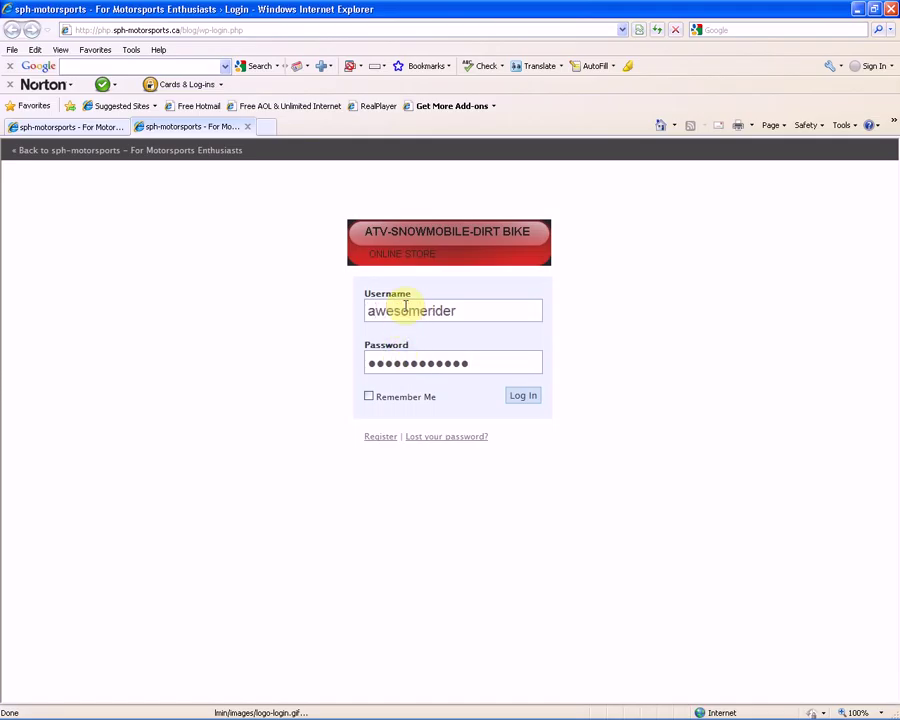
type("_")
left_click(523, 399)
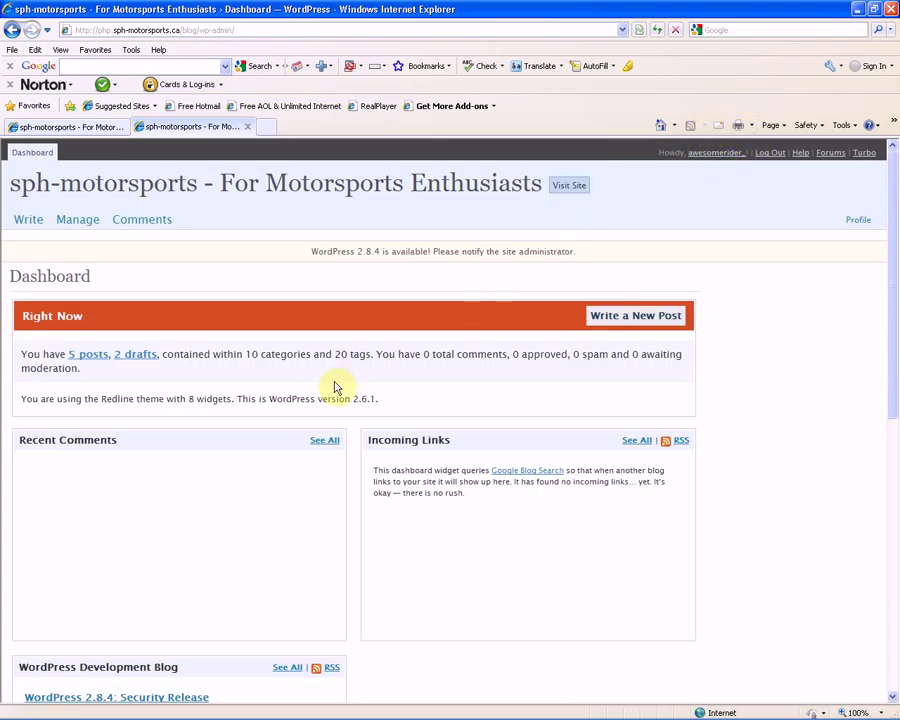
Start a new post titled 'Snowmobile Pistons'
left_click(31, 225)
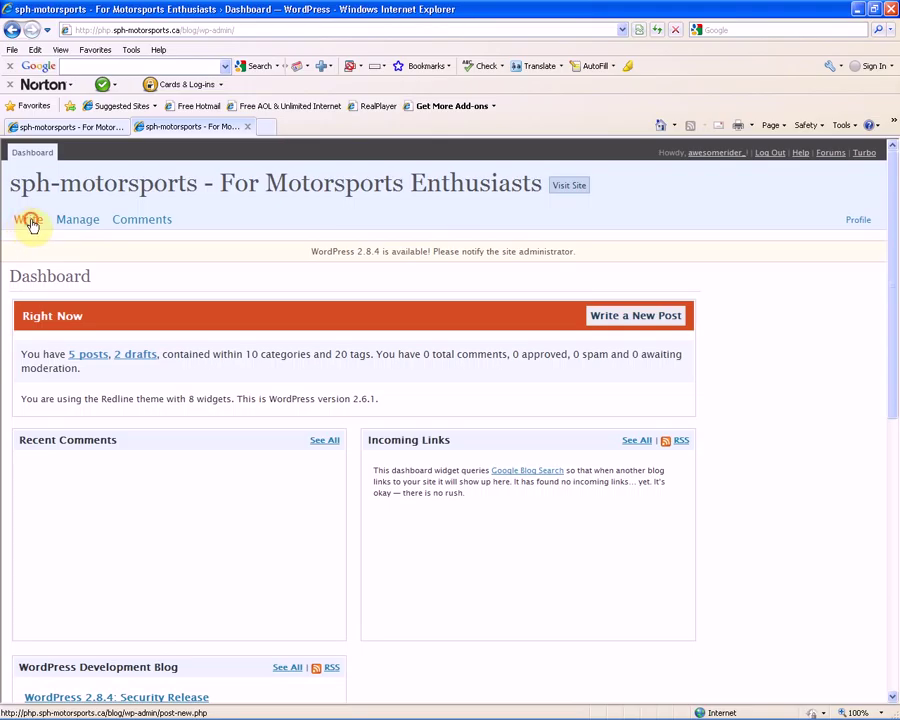
left_click(31, 225)
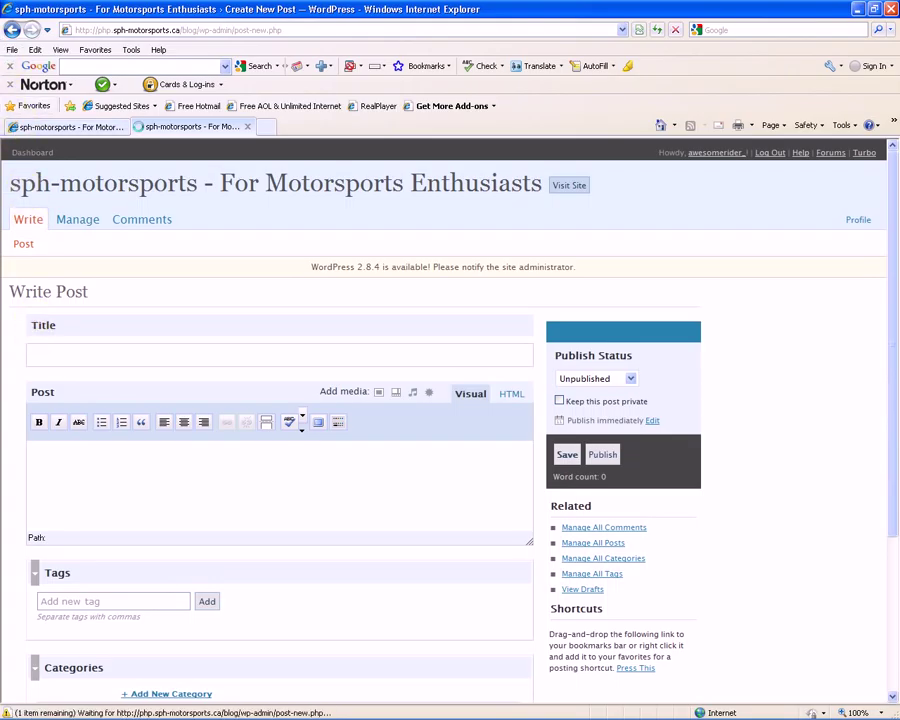
left_click(89, 356)
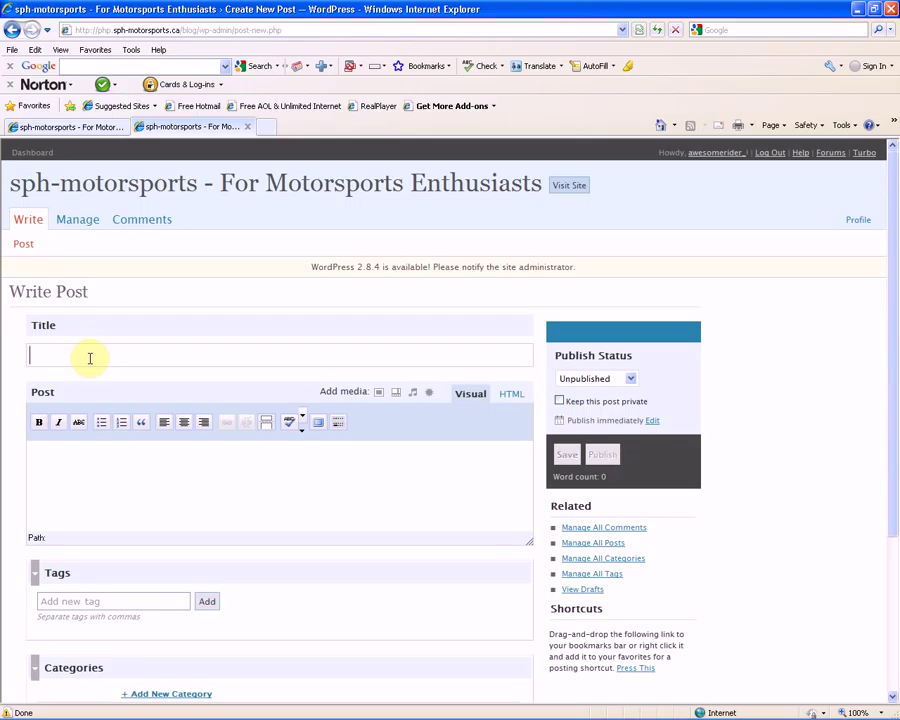
type("Snowmobile ")
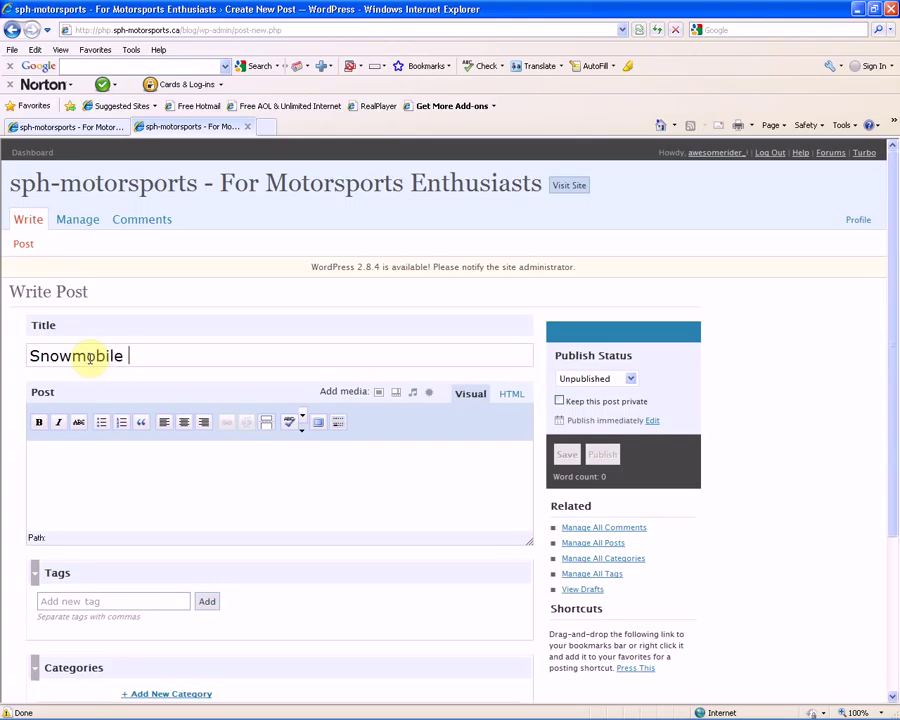
type("Pistons")
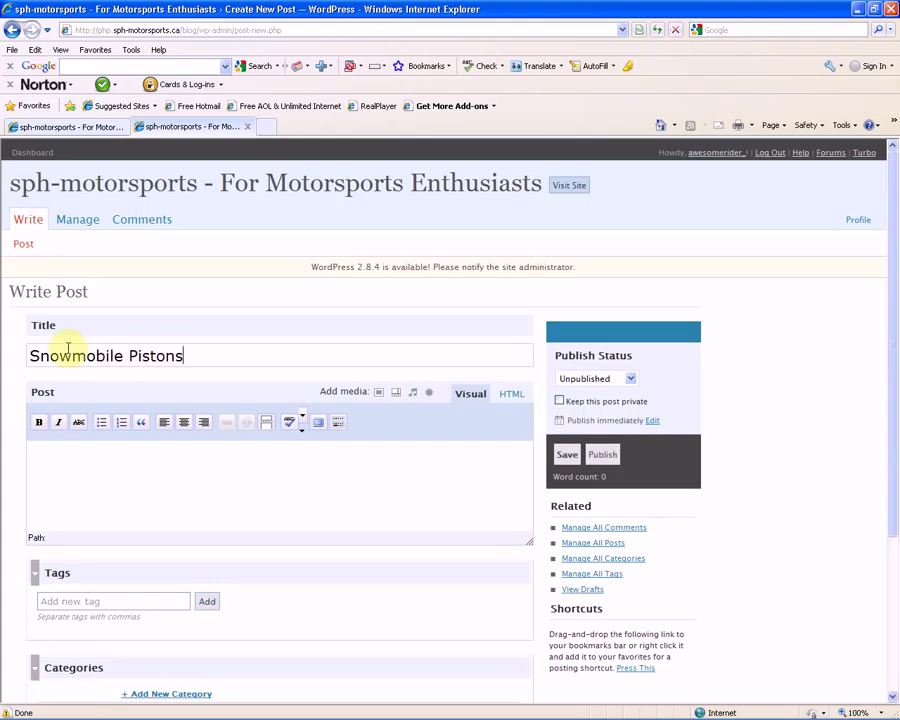
Write the body: 'We now offer a wide variety of snowmobile pistons. Be sure to go to our store to check out our stock.'
left_click(67, 455)
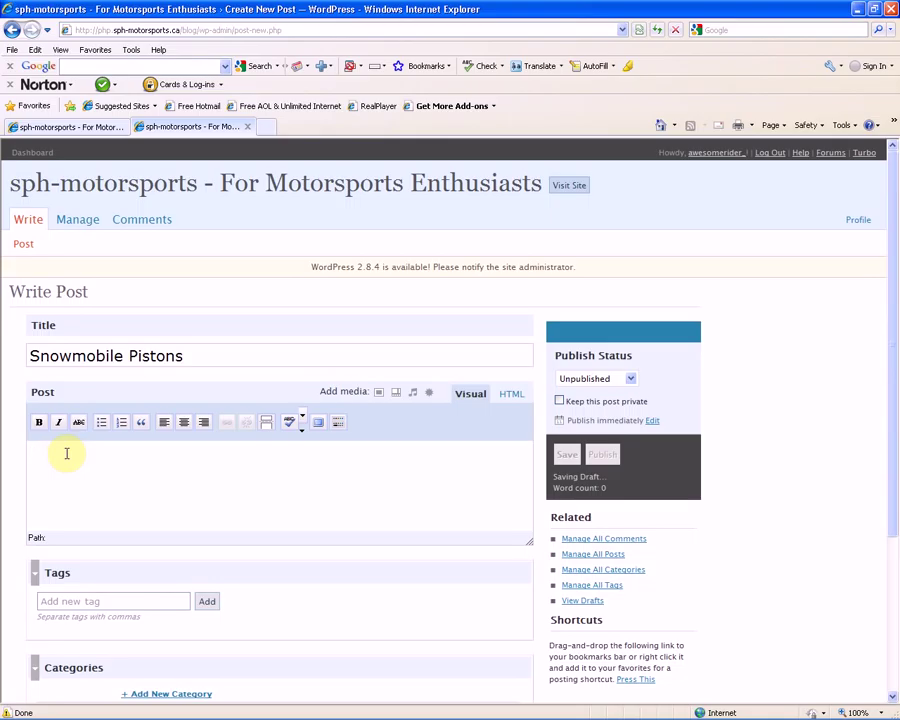
type("We now")
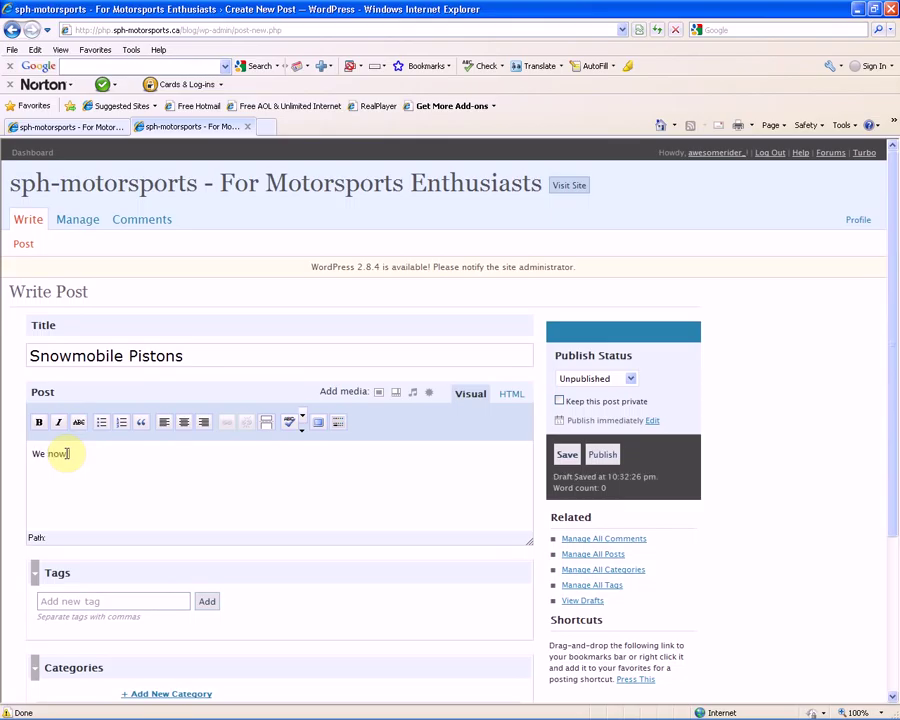
type(" offer a wide variety of sn")
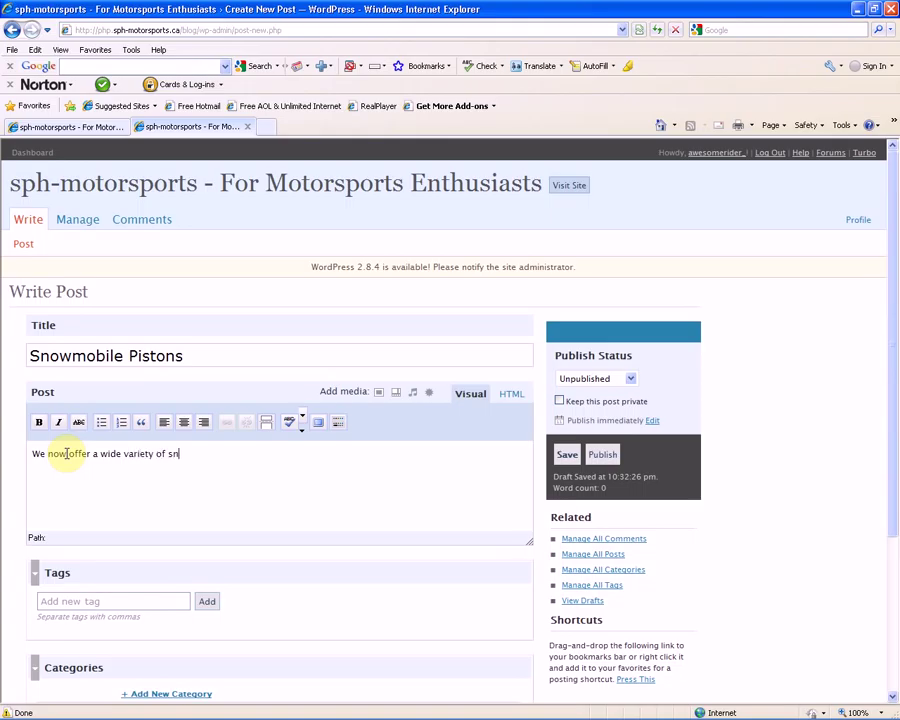
type("owmobile pistion")
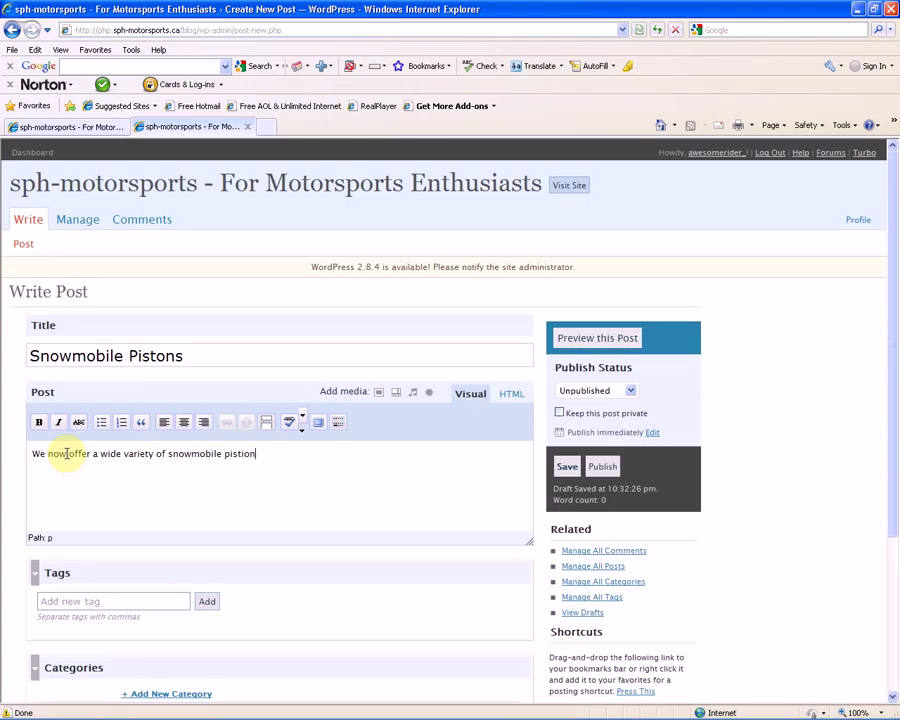
key("BackSpace")
key("BackSpace")
key("BackSpace")
type("ons.  Be sure to go to our sot")
key("BackSpace")
key("BackSpace")
type("tore t")
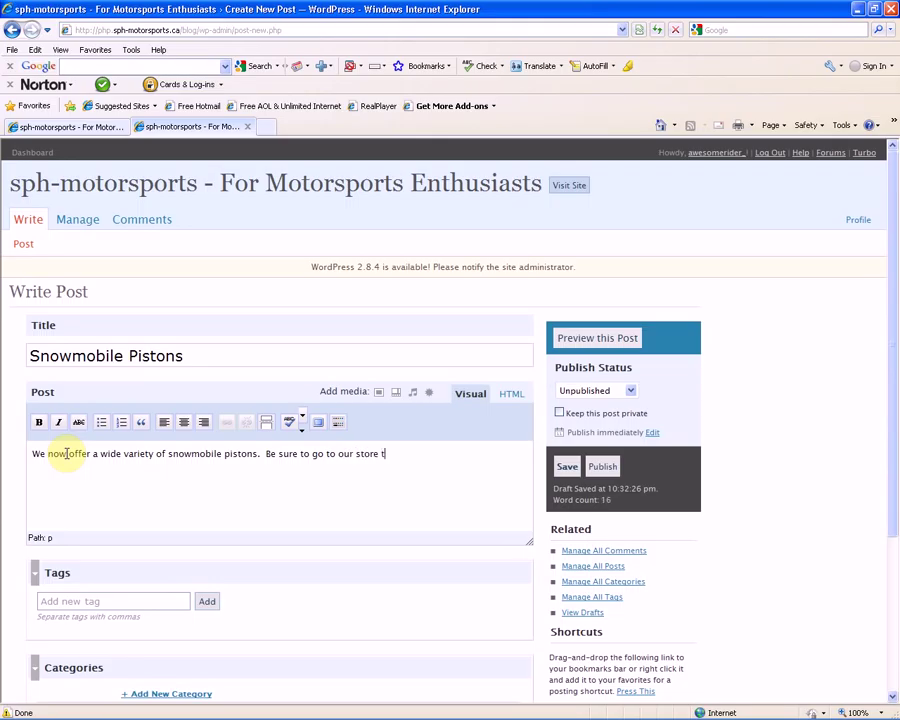
type("o chek")
key("BackSpace")
key("BackSpace")
type("ck out our stock.")
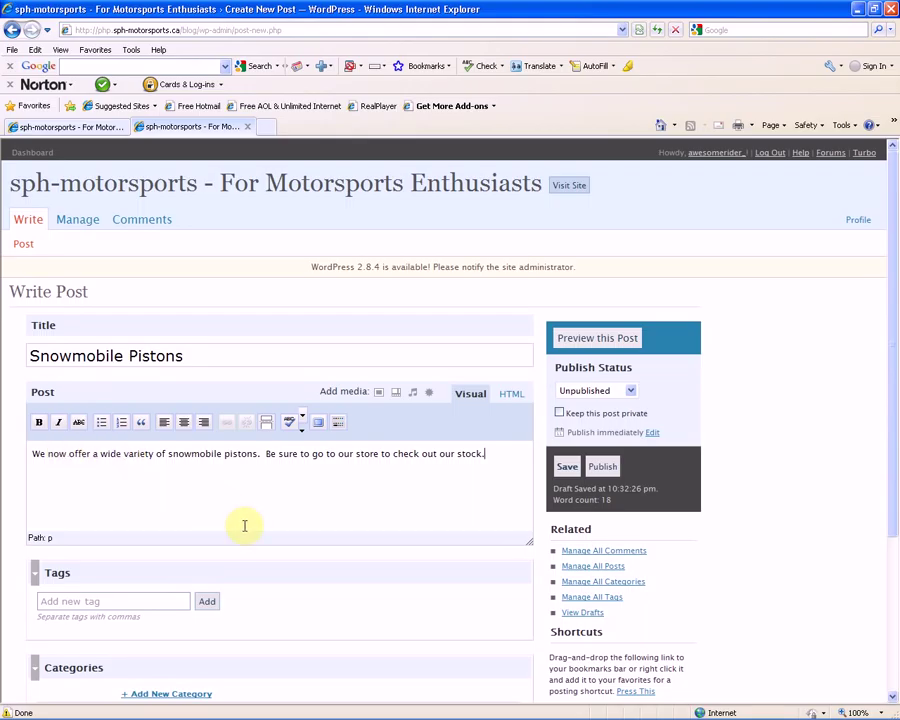
Add the tag 'snowmobile pistons' to the post
left_click(105, 600)
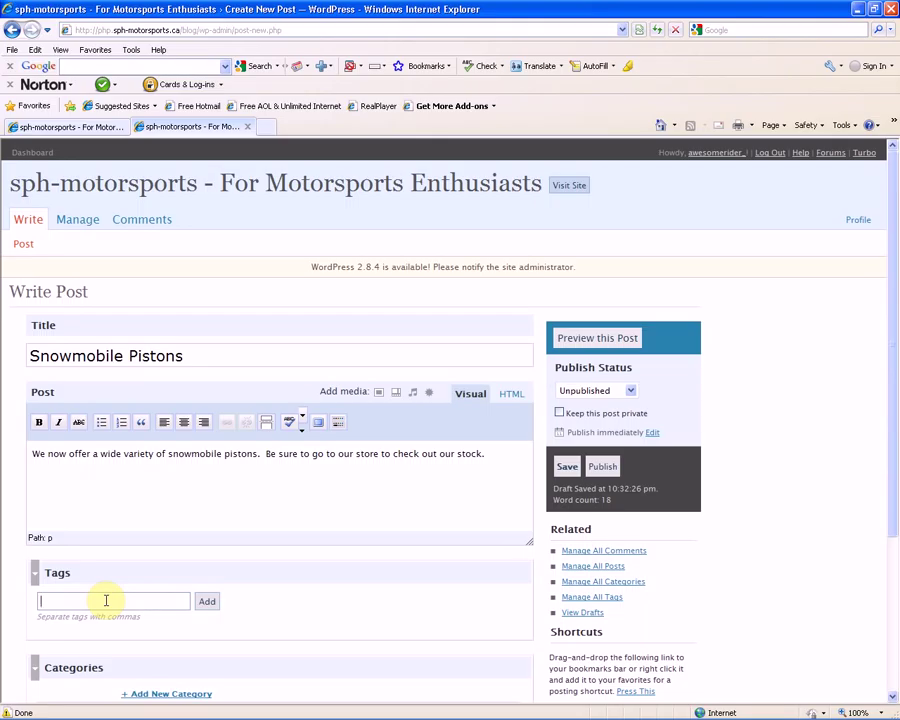
type("snowmobile pistons")
left_click(203, 602)
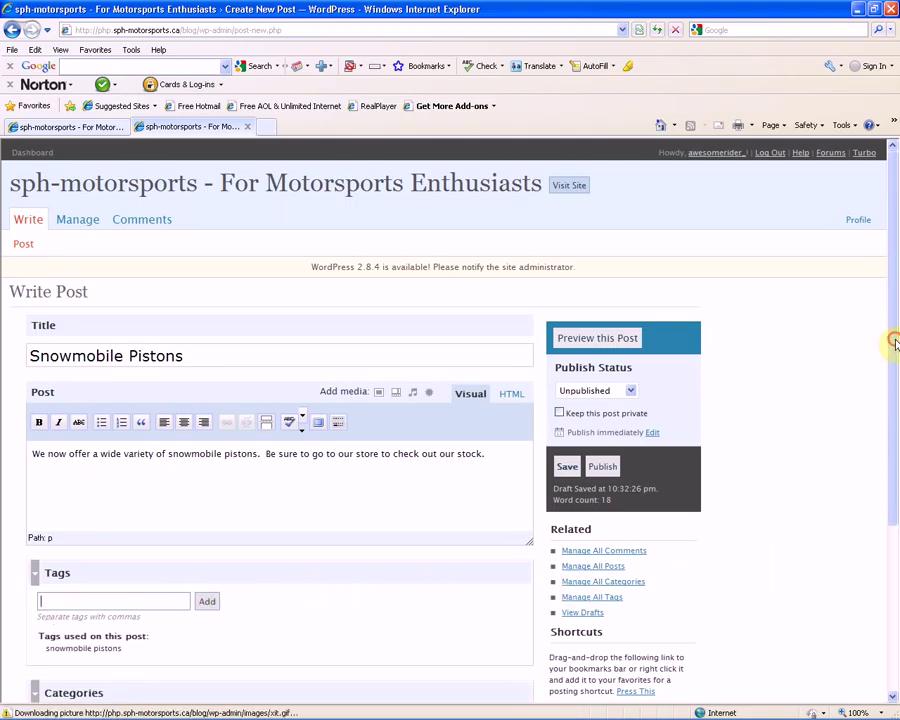
File the post under the Engine Repair category
left_click_drag(897, 413, 896, 503)
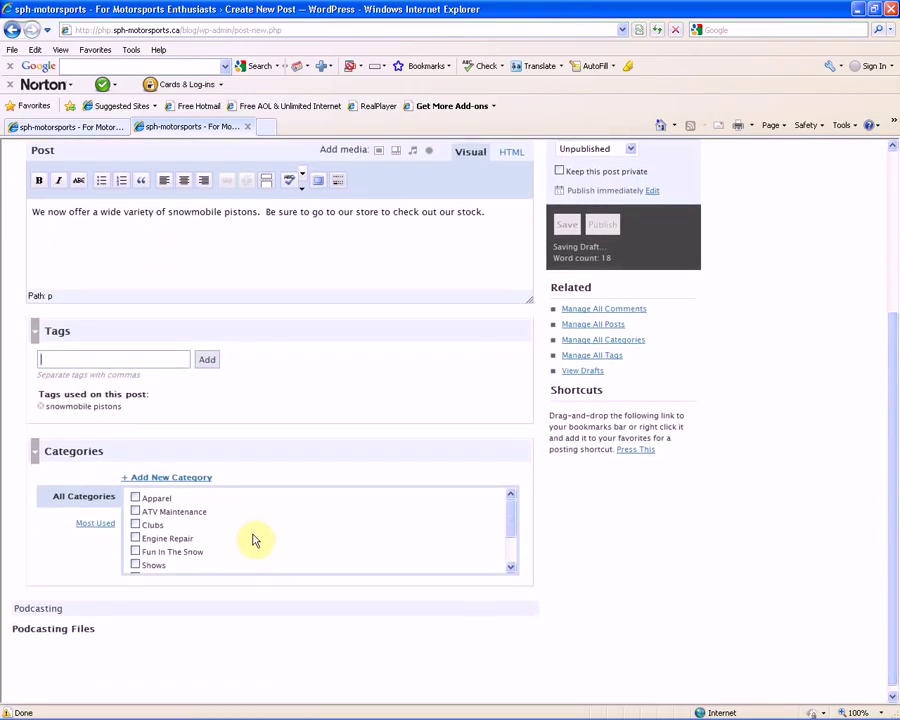
left_click(159, 478)
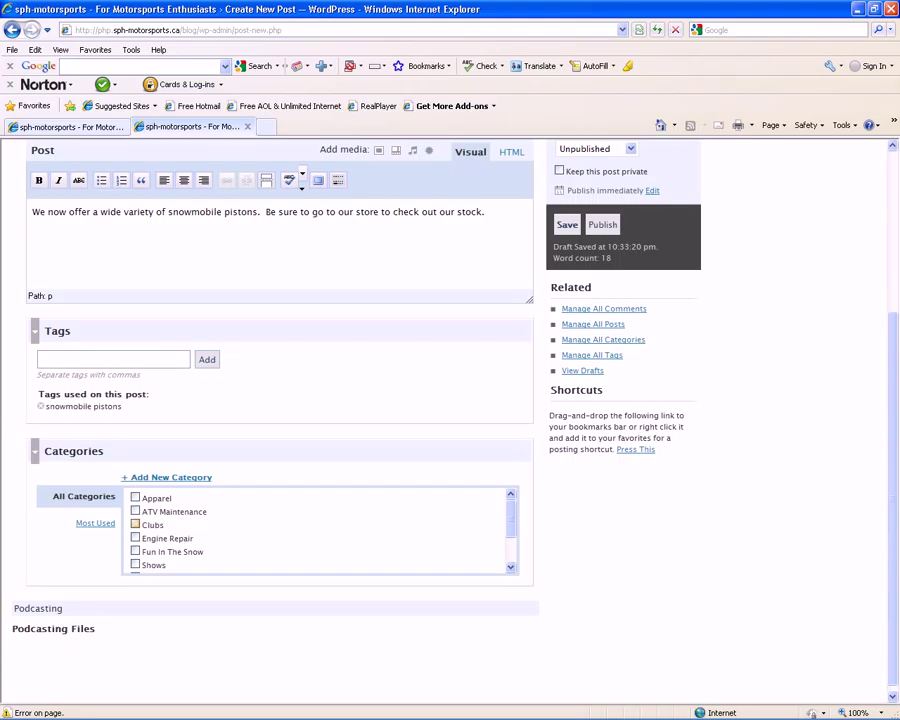
left_click(136, 540)
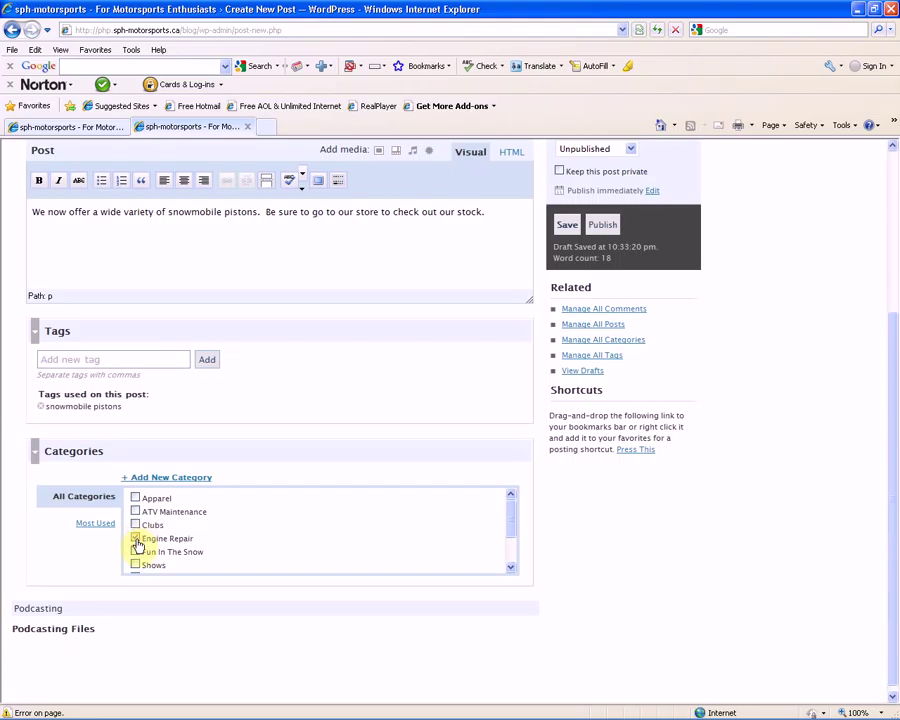
left_click(136, 538)
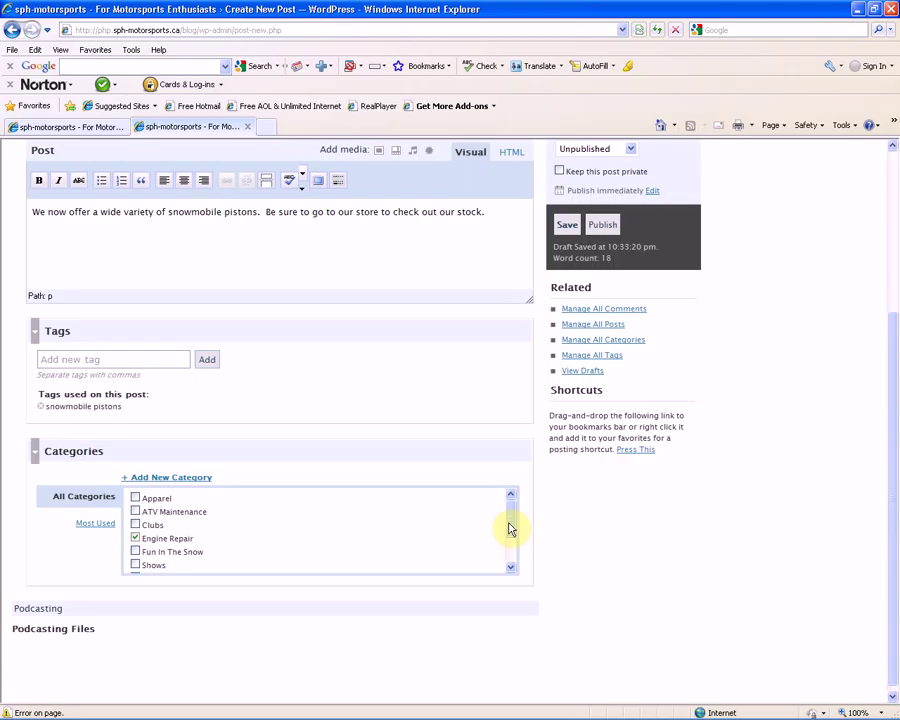
left_click_drag(510, 530, 514, 576)
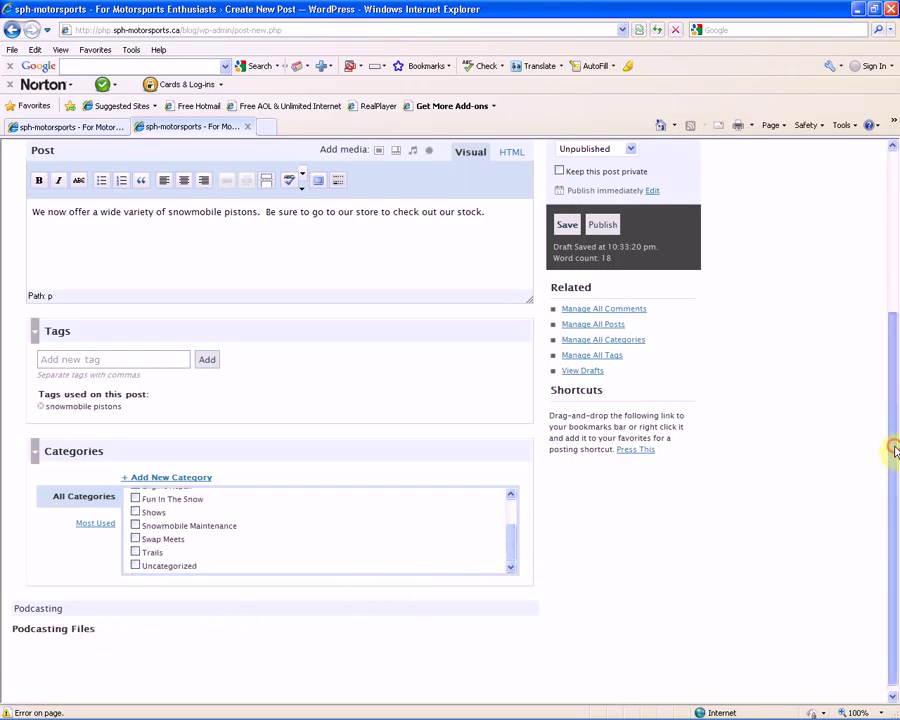
left_click_drag(894, 446, 889, 303)
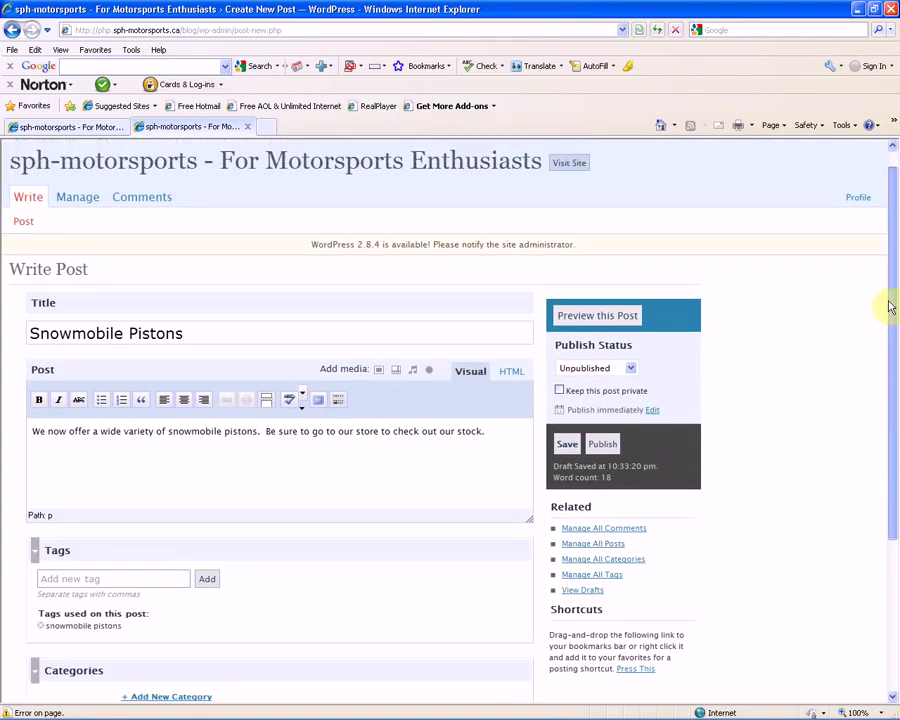
Publish the Snowmobile Pistons post and view it live on the blog
left_click(607, 445)
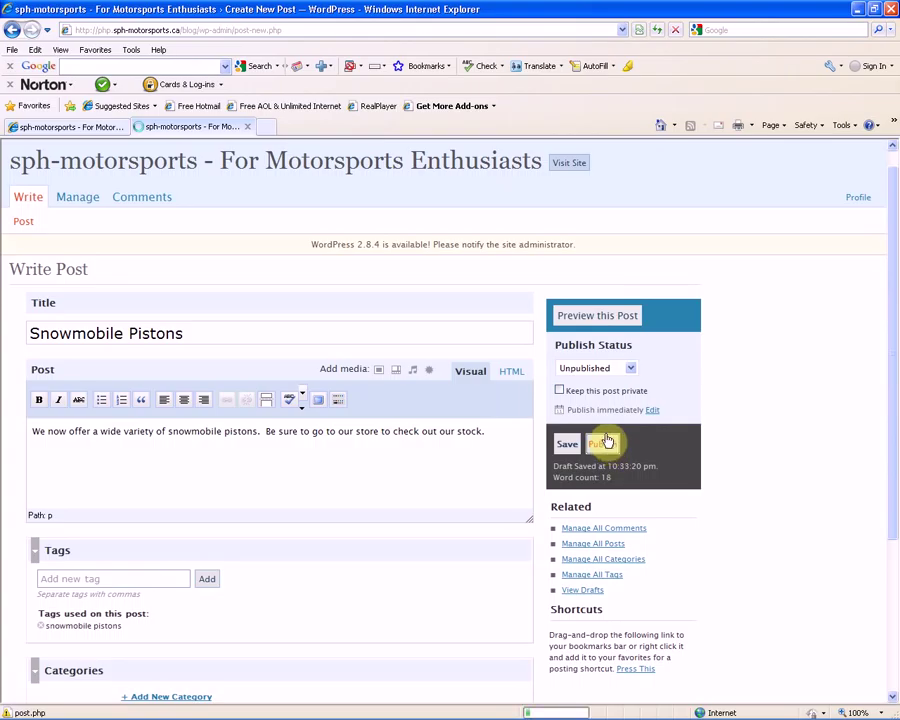
left_click(568, 446)
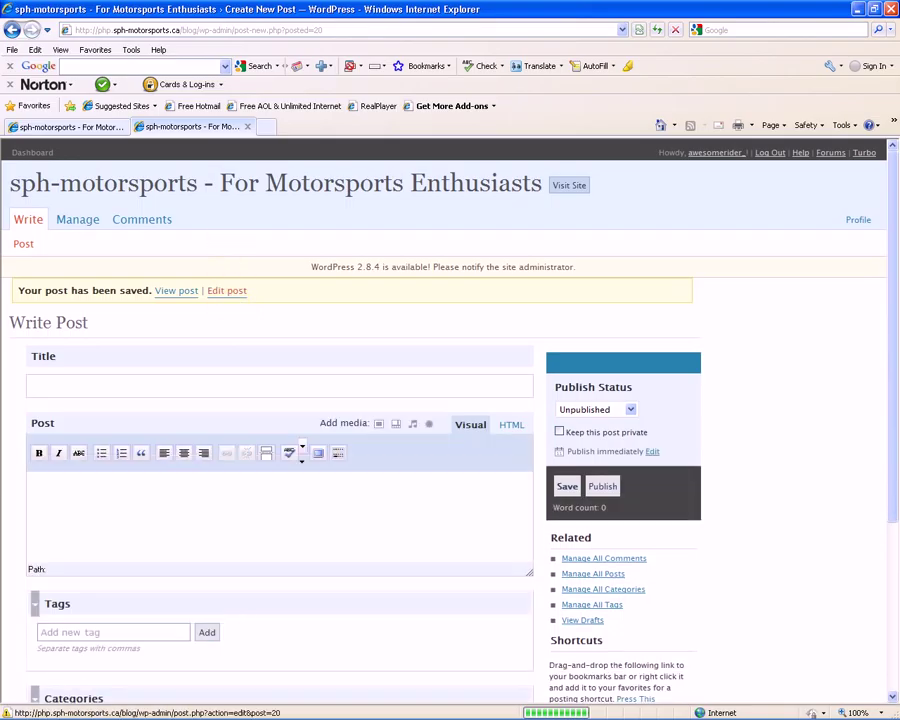
left_click(176, 295)
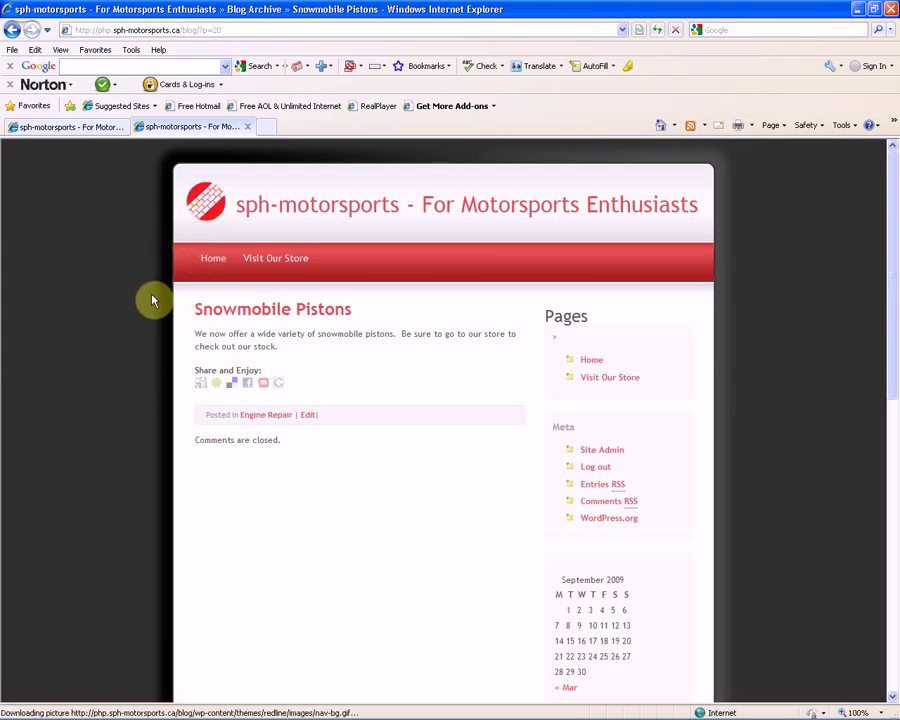
left_click(589, 469)
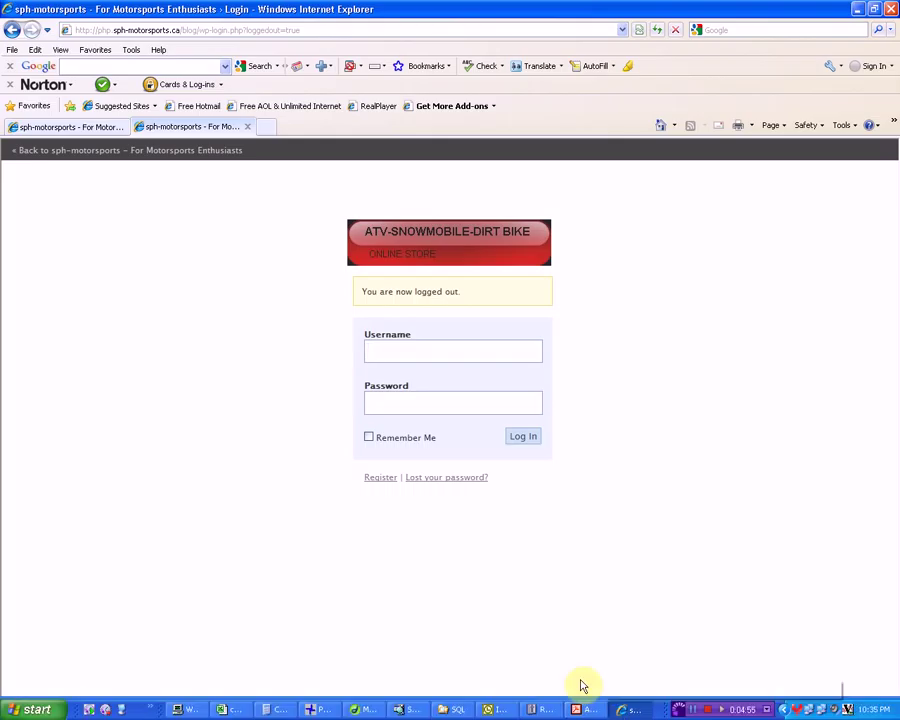
left_click(220, 30)
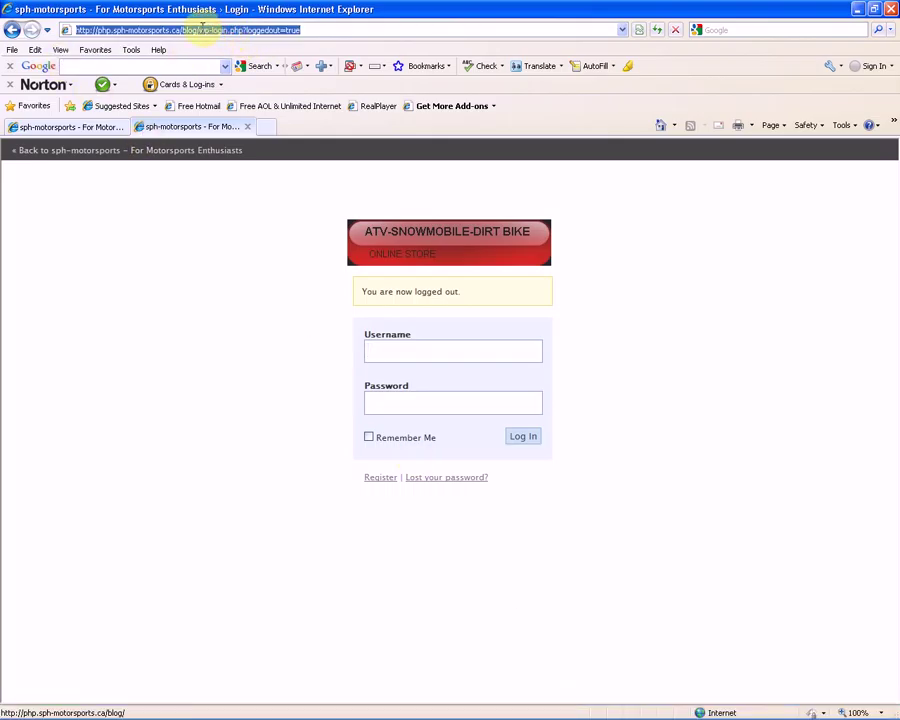
type("http://php.sph-motorsports.ca/blog")
key("Return")
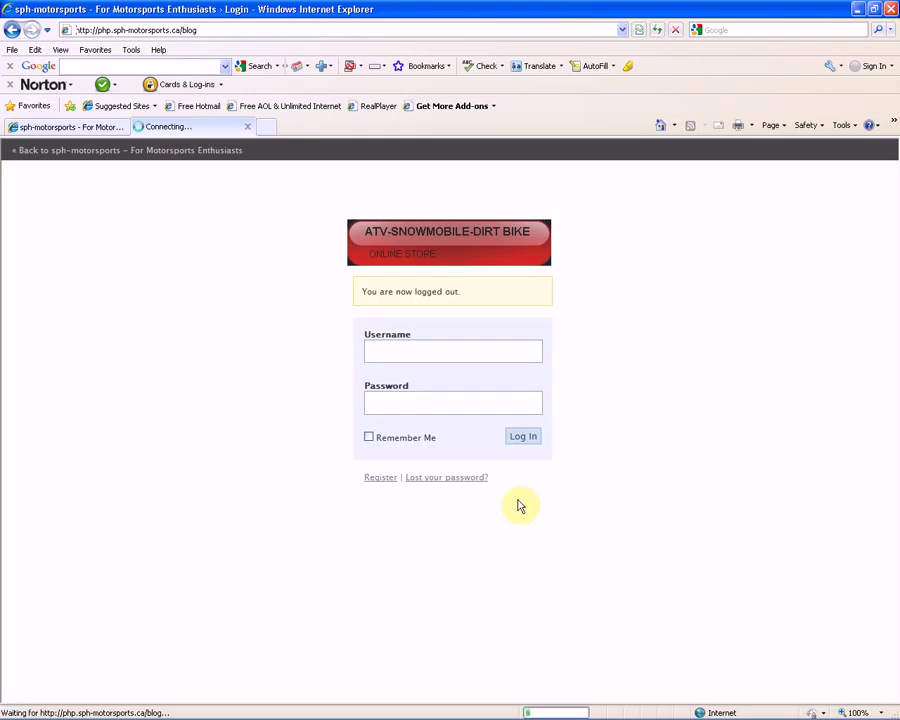